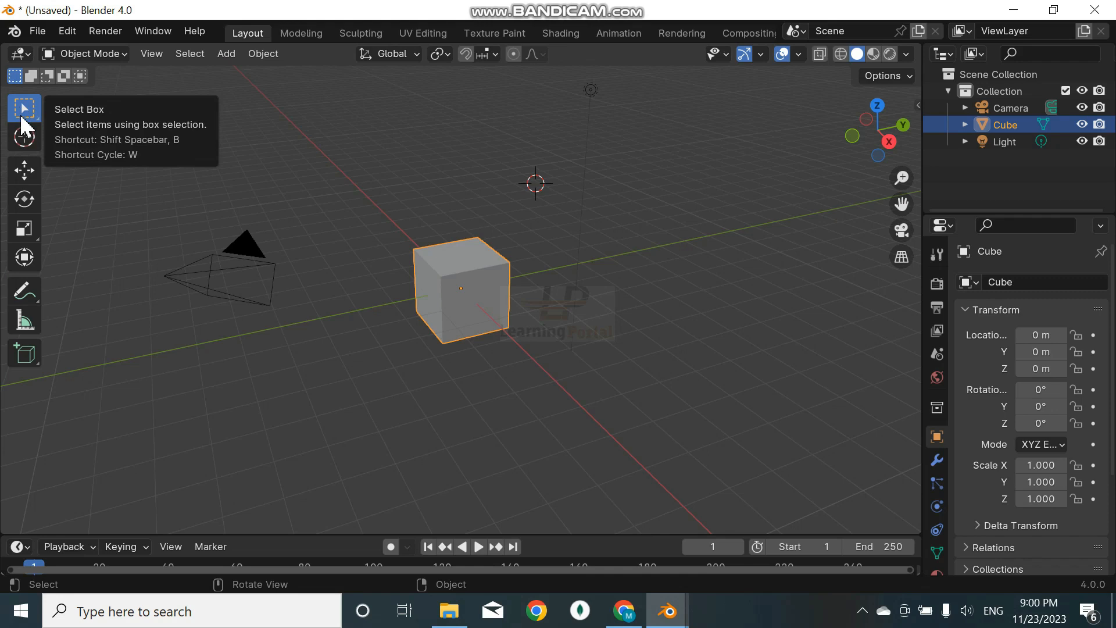
# Deselect the default cube and select it again in the viewport
pyautogui.click(58, 150)
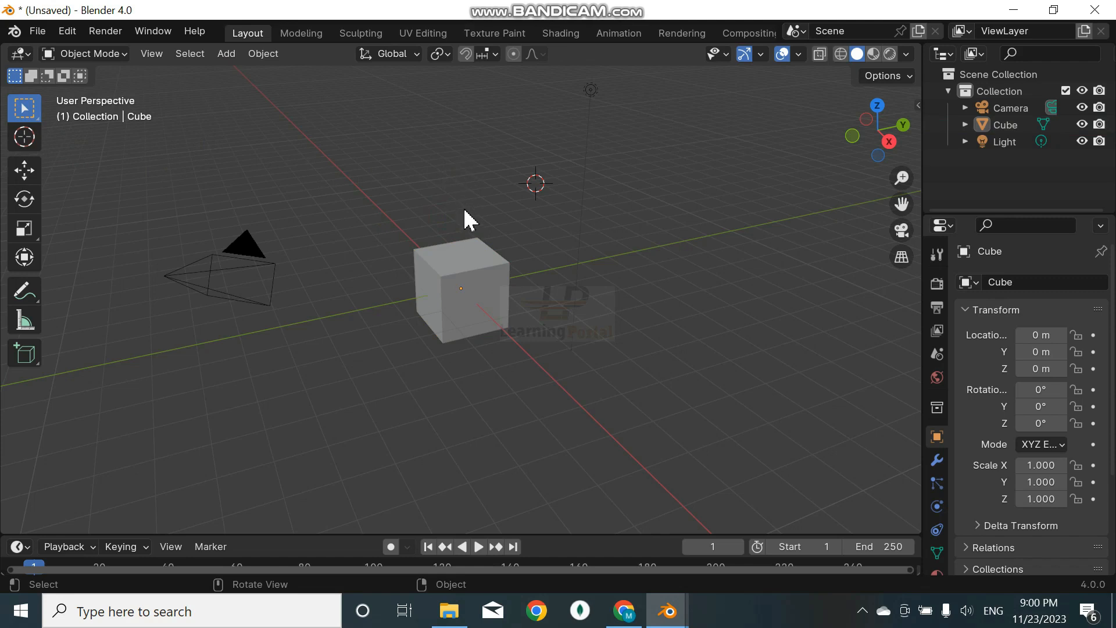
pyautogui.click(479, 259)
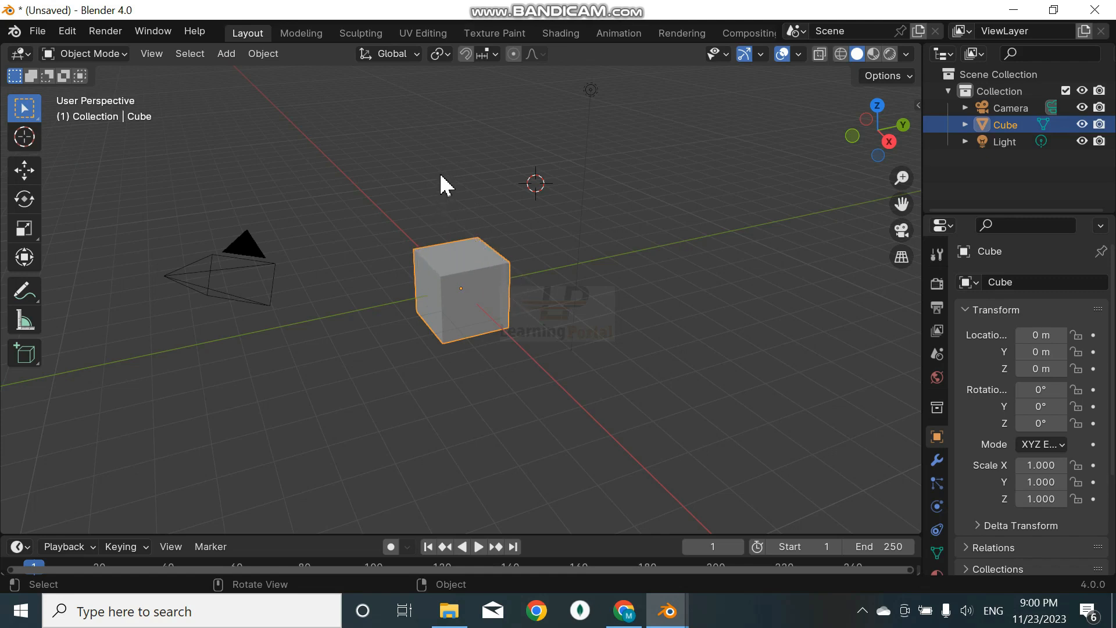
pyautogui.click(468, 94)
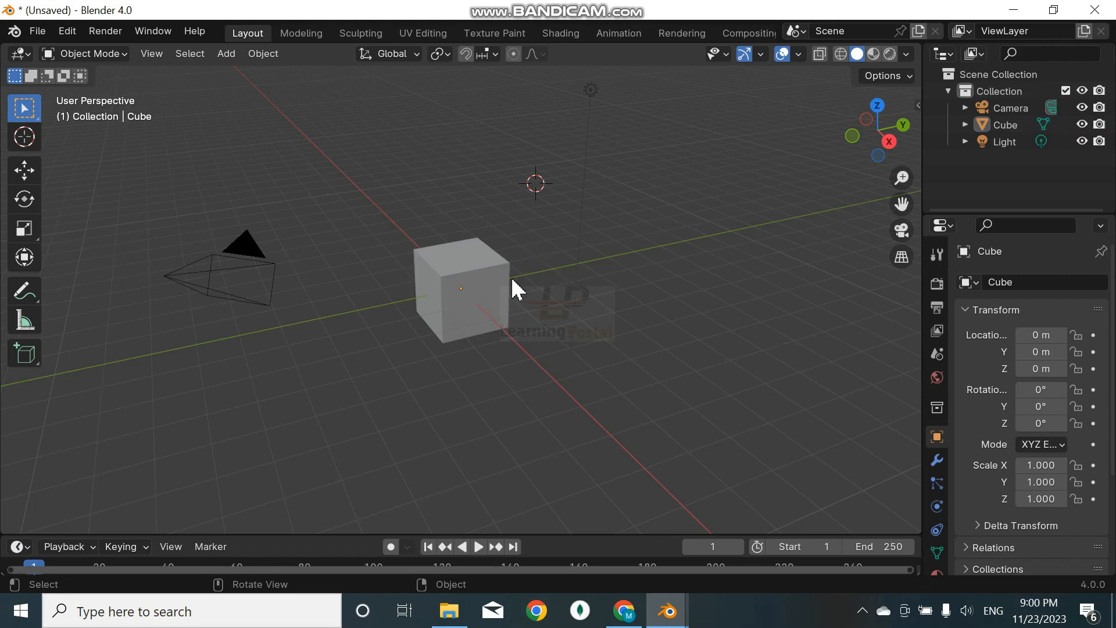
pyautogui.click(457, 275)
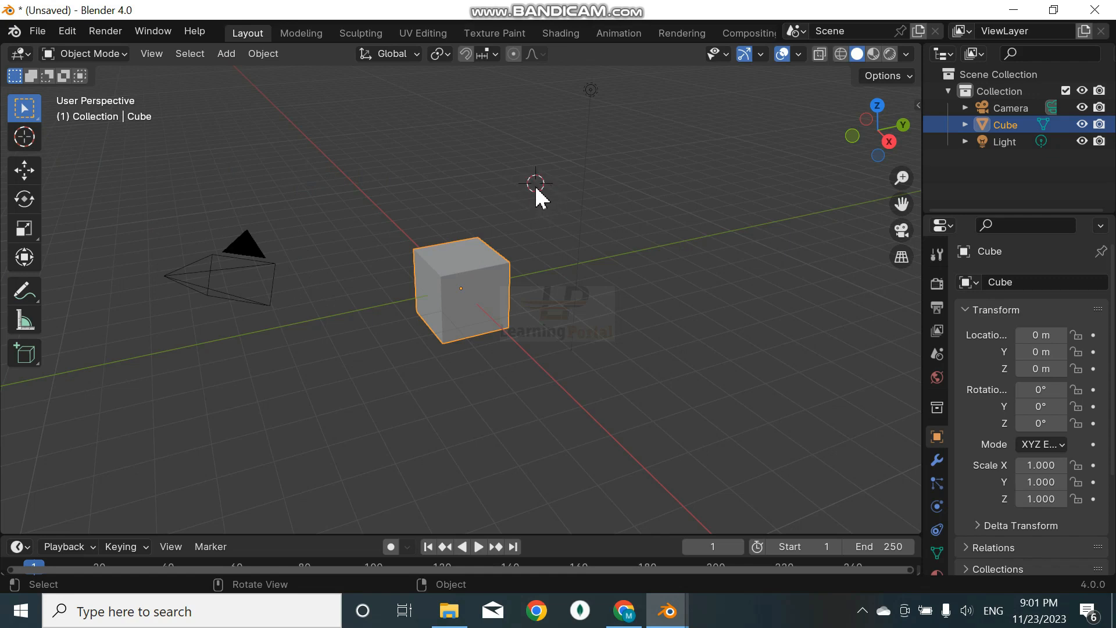
# Add a second cube mesh at the 3D cursor
pyautogui.click(226, 55)
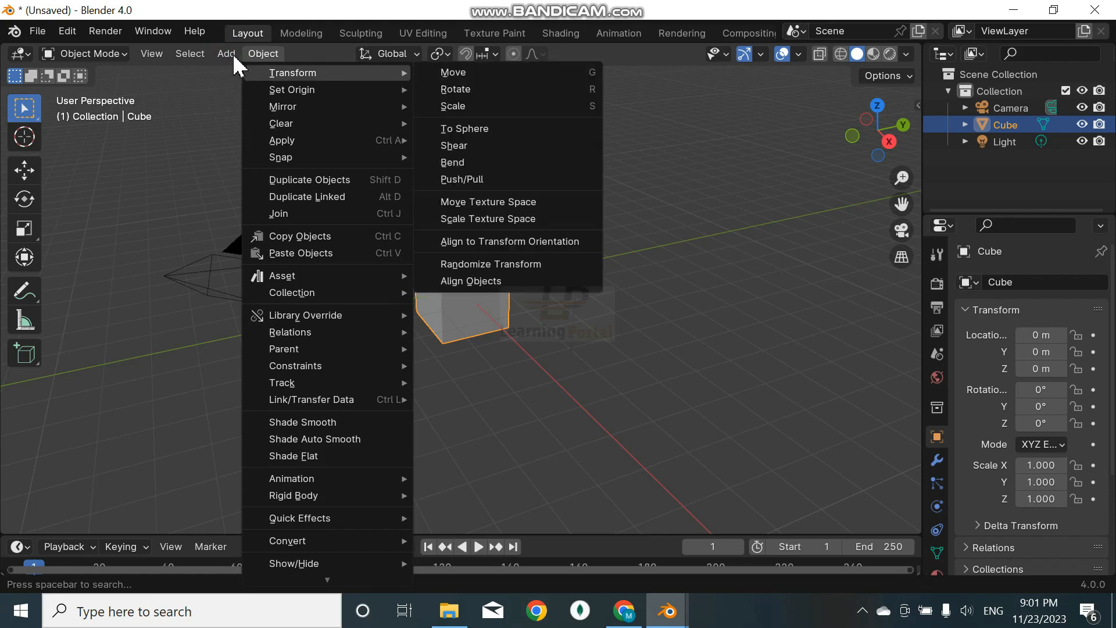
pyautogui.moveTo(190, 53)
pyautogui.moveTo(224, 57)
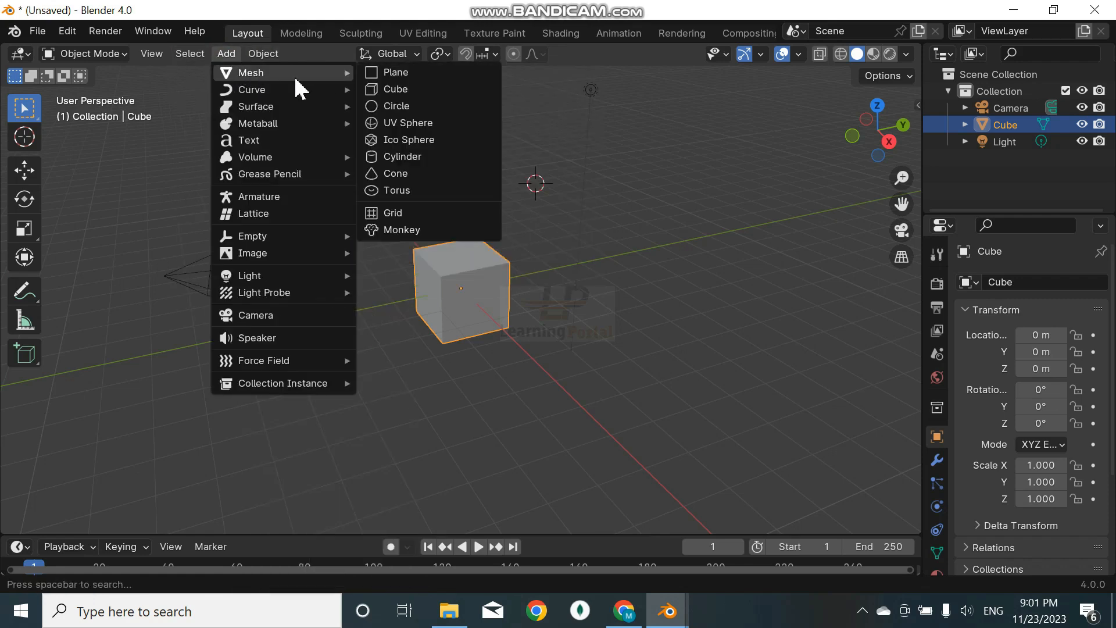
pyautogui.click(390, 89)
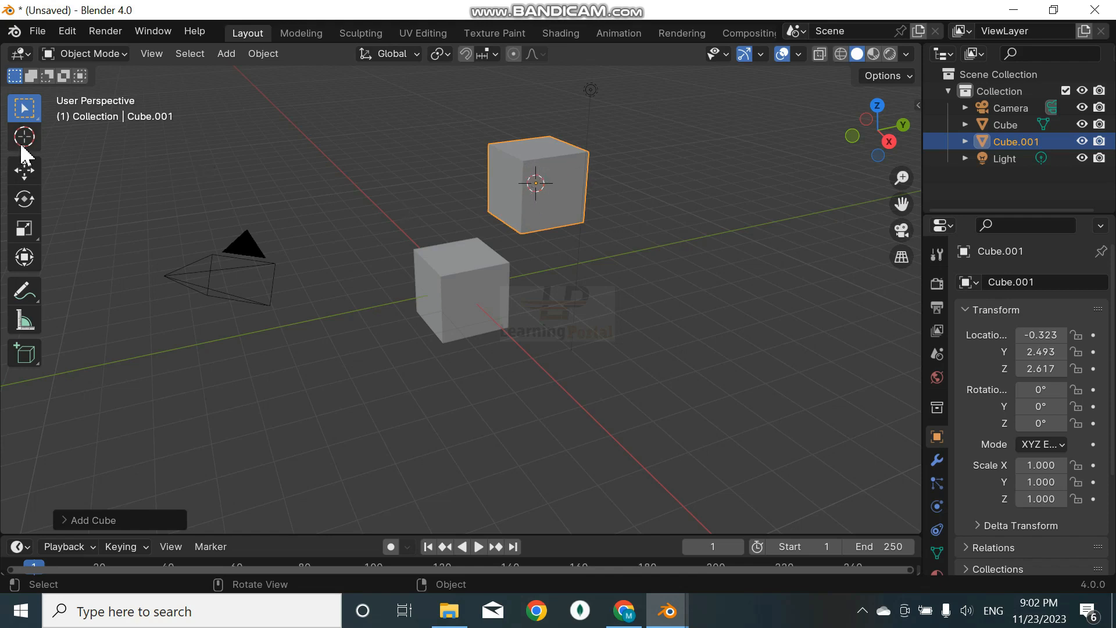
# Move the new cube separately along the Y, Z and X axes to about X 0.219, Y 3.290, Z 2.939 m
pyautogui.click(26, 174)
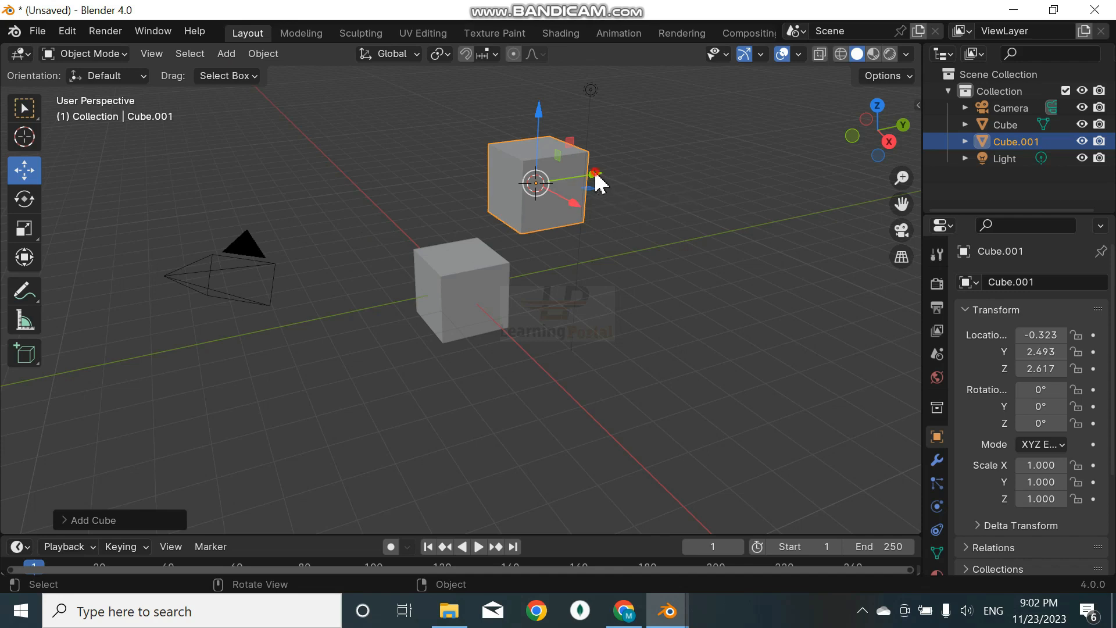
pyautogui.moveTo(597, 177)
pyautogui.mouseDown()
pyautogui.moveTo(560, 179)
pyautogui.moveTo(460, 219)
pyautogui.moveTo(618, 179)
pyautogui.moveTo(538, 187)
pyautogui.moveTo(424, 224)
pyautogui.moveTo(553, 205)
pyautogui.moveTo(570, 200)
pyautogui.moveTo(436, 225)
pyautogui.moveTo(596, 184)
pyautogui.mouseUp()
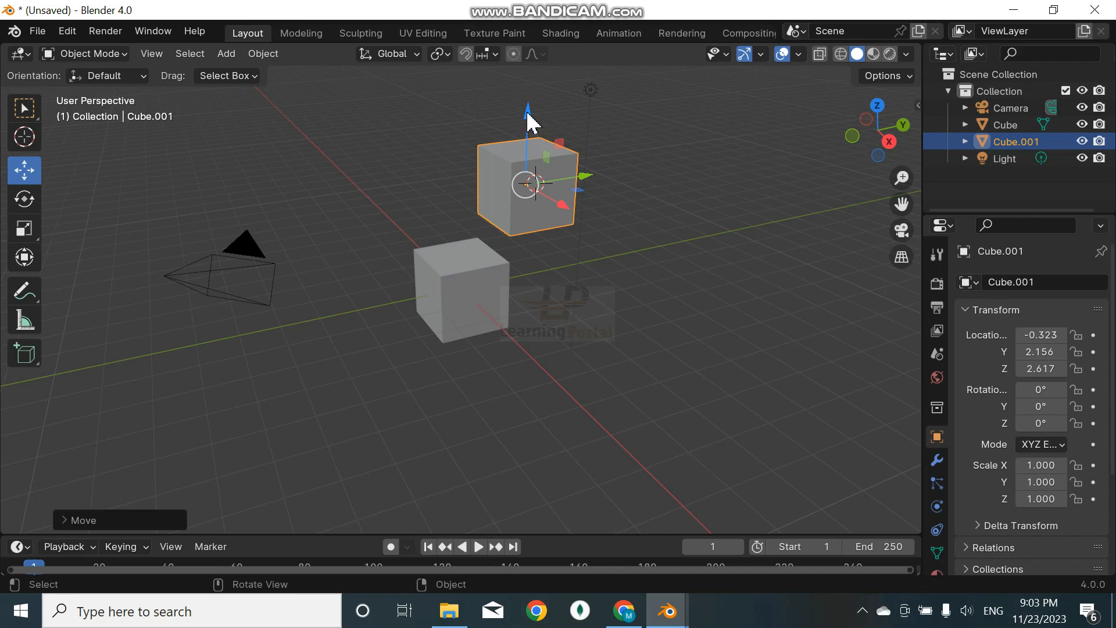
pyautogui.moveTo(527, 113)
pyautogui.mouseDown()
pyautogui.moveTo(531, 82)
pyautogui.moveTo(530, 175)
pyautogui.moveTo(530, 93)
pyautogui.mouseUp()
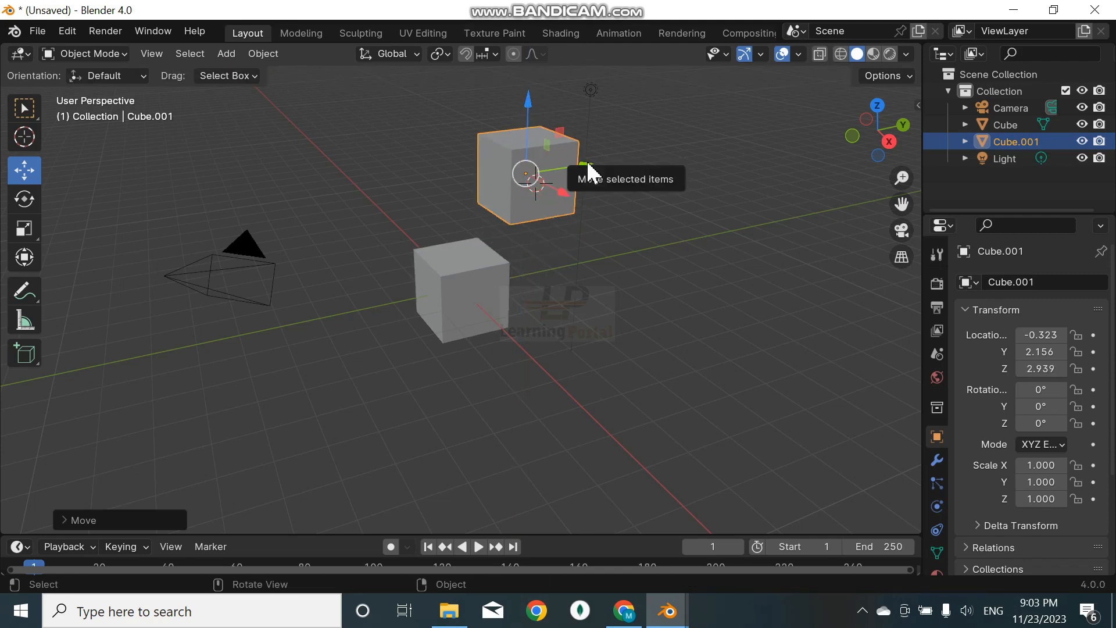
pyautogui.moveTo(589, 169); pyautogui.dragTo(619, 160)
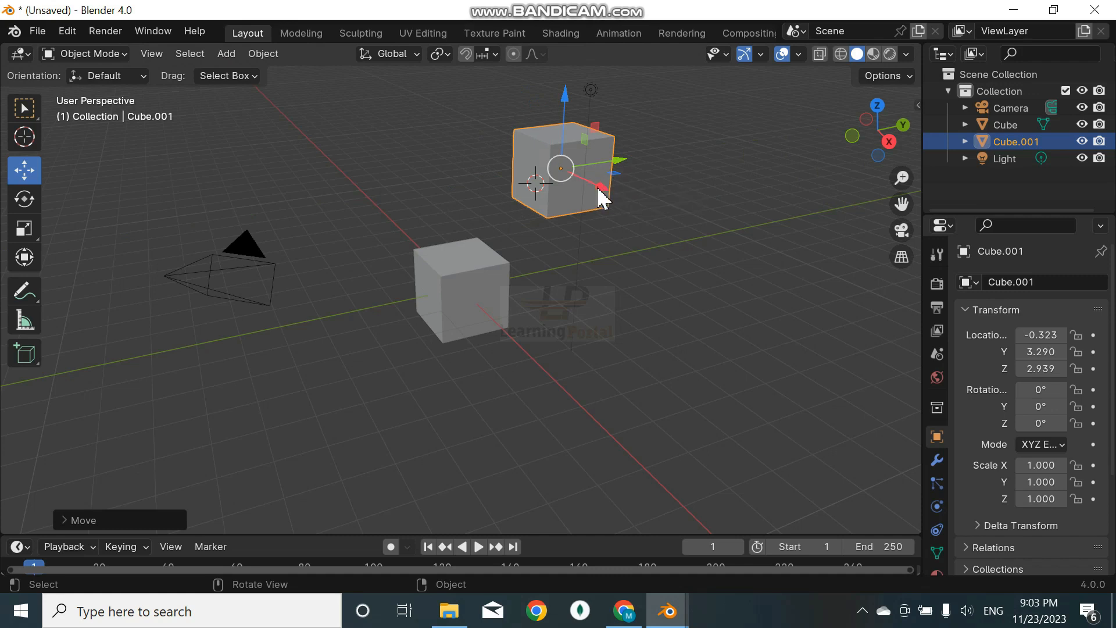
pyautogui.moveTo(599, 192)
pyautogui.mouseDown()
pyautogui.moveTo(548, 167)
pyautogui.moveTo(613, 190)
pyautogui.moveTo(563, 173)
pyautogui.moveTo(602, 194)
pyautogui.mouseUp()
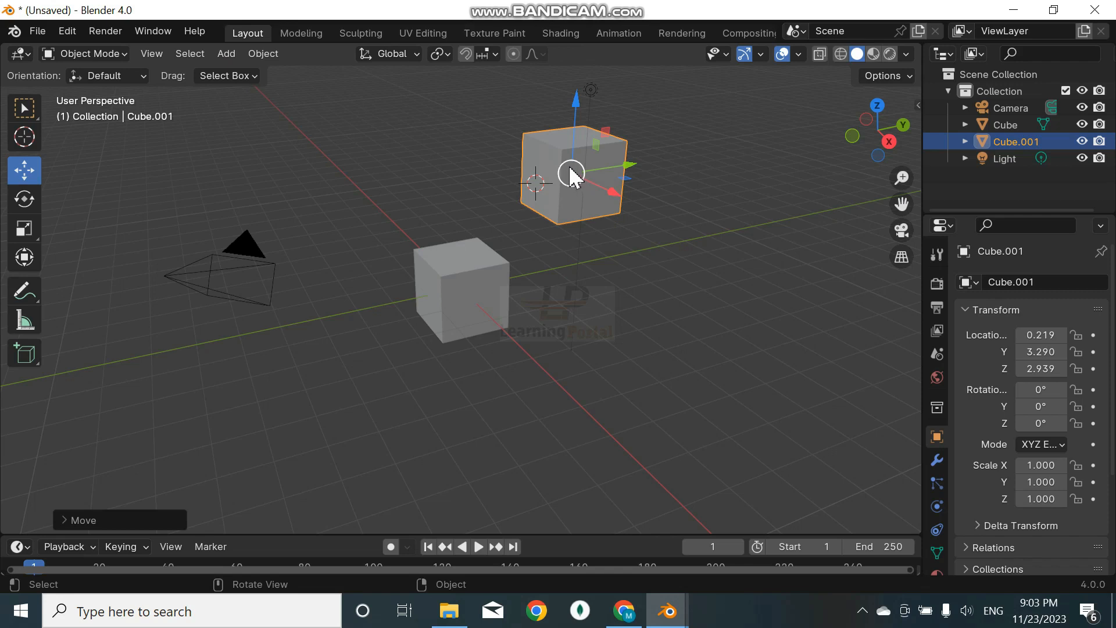
# Move the new cube freely to about X 1.661, Z 2.198 m, then shift it along global Y to about 4.388 m
pyautogui.moveTo(573, 174); pyautogui.dragTo(672, 203)
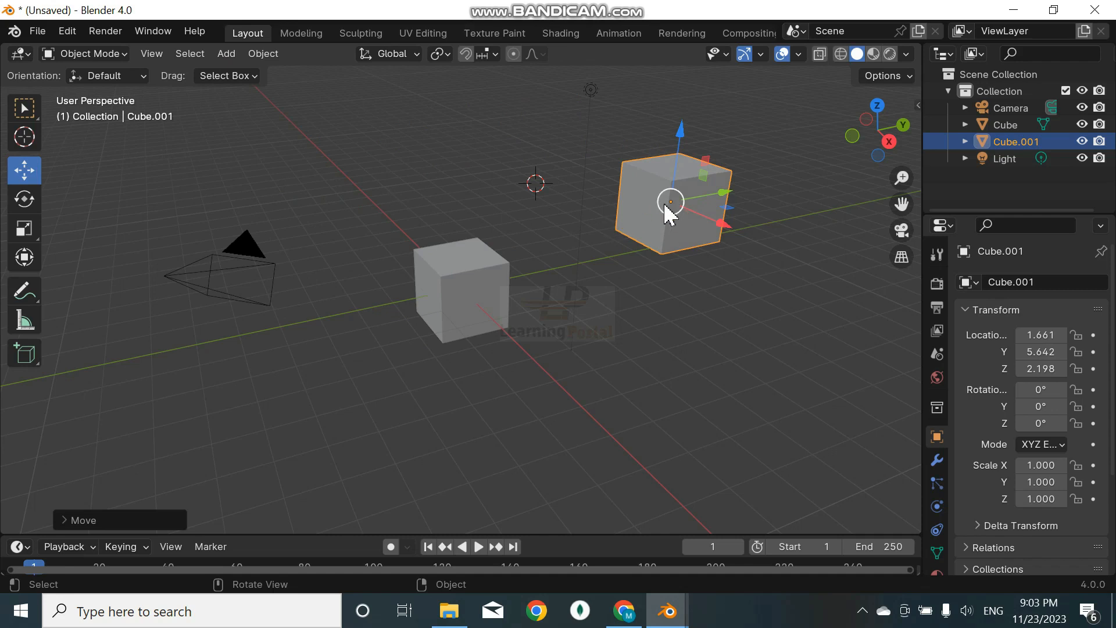
pyautogui.moveTo(677, 204); pyautogui.dragTo(655, 207)
pyautogui.moveTo(648, 234); pyautogui.dragTo(631, 216)
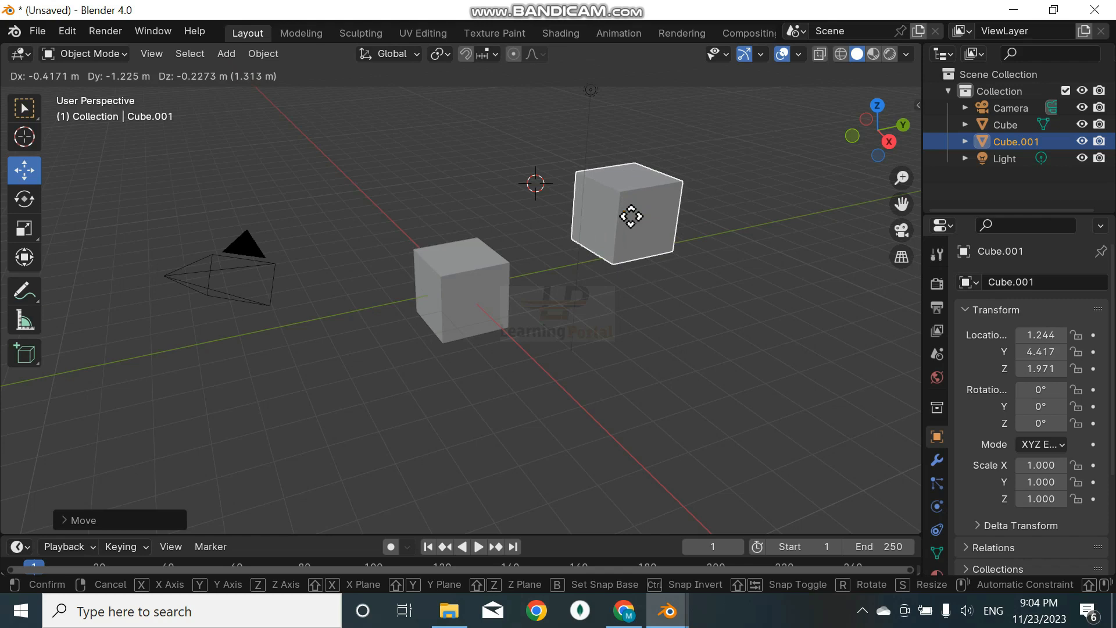
pyautogui.press('z')
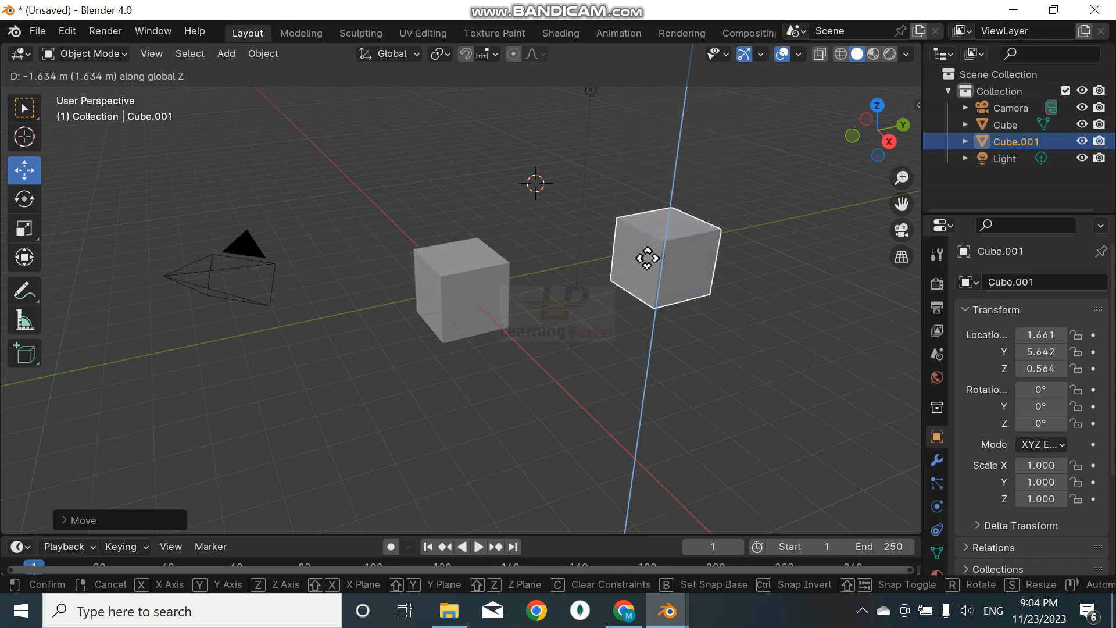
pyautogui.press('x')
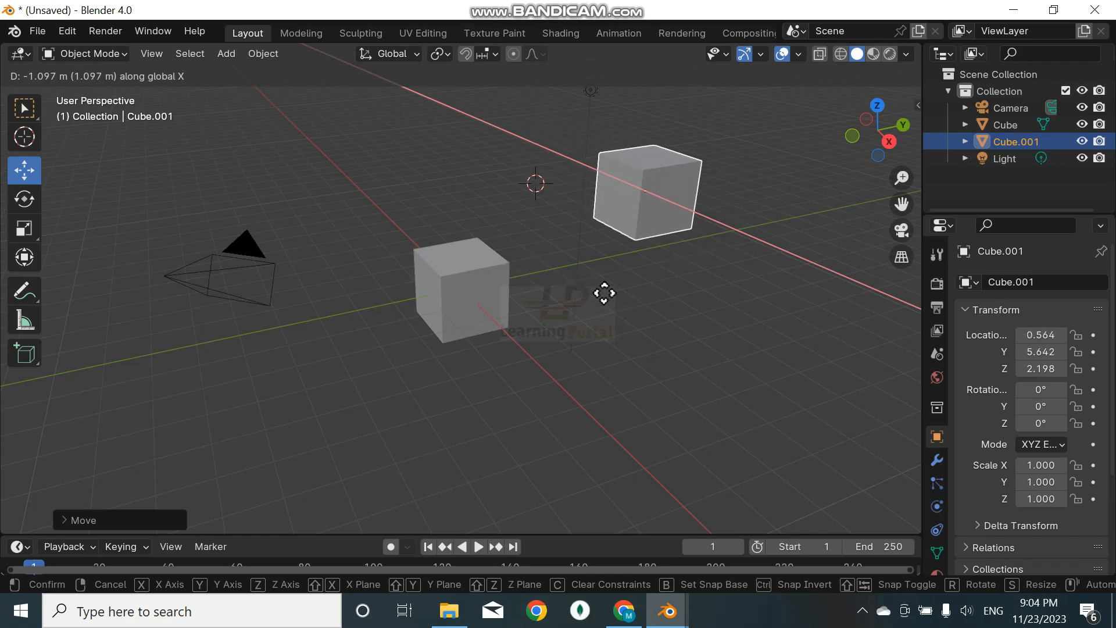
pyautogui.press('y')
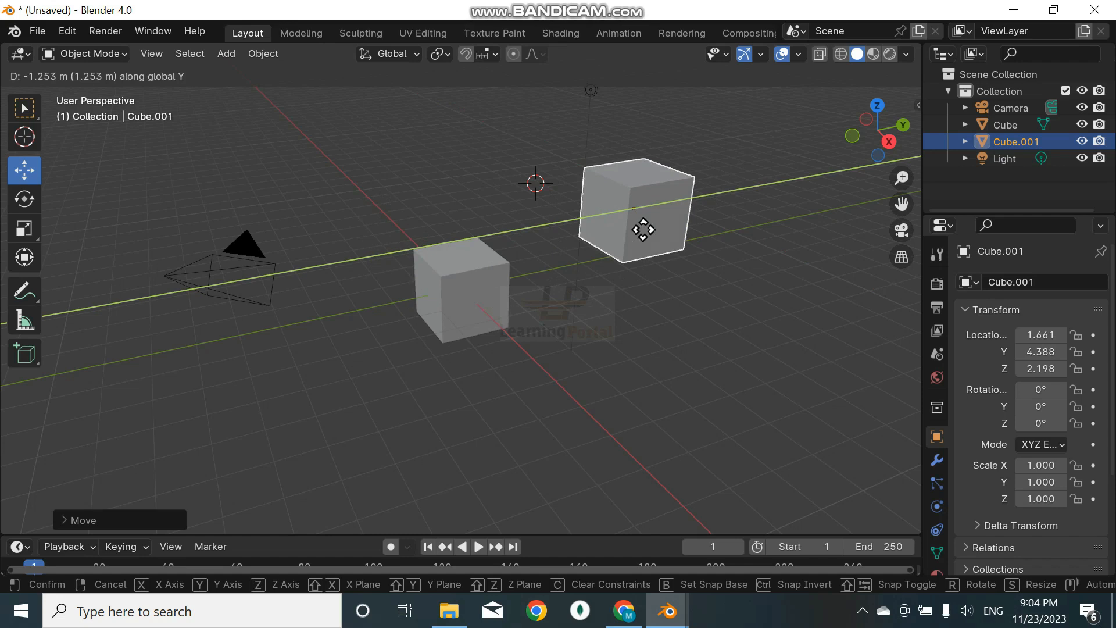
pyautogui.click(644, 233)
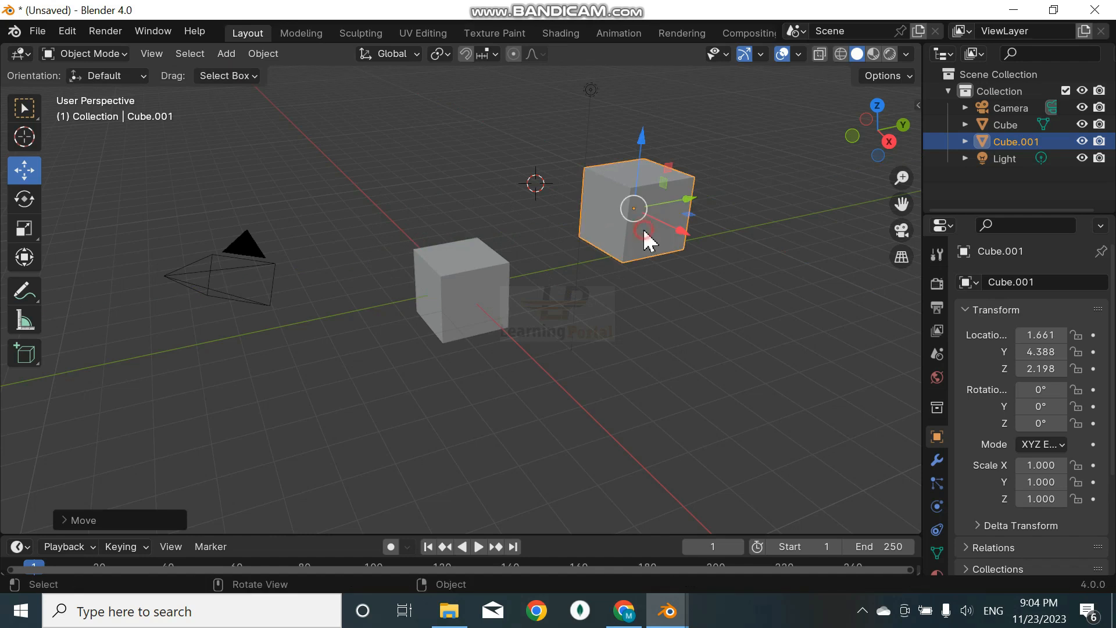
# Lower the new cube's location values to about X -1.288 m and Y 1.018 m, placing it above the first cube
pyautogui.click(1020, 335)
pyautogui.click(1019, 335)
pyautogui.click(1020, 336)
pyautogui.click(1019, 336)
pyautogui.click(1020, 336)
pyautogui.click(1019, 336)
pyautogui.click(1020, 335)
pyautogui.click(1019, 335)
pyautogui.click(1020, 336)
pyautogui.click(1019, 335)
pyautogui.click(1019, 335)
pyautogui.click(1020, 336)
pyautogui.click(1019, 335)
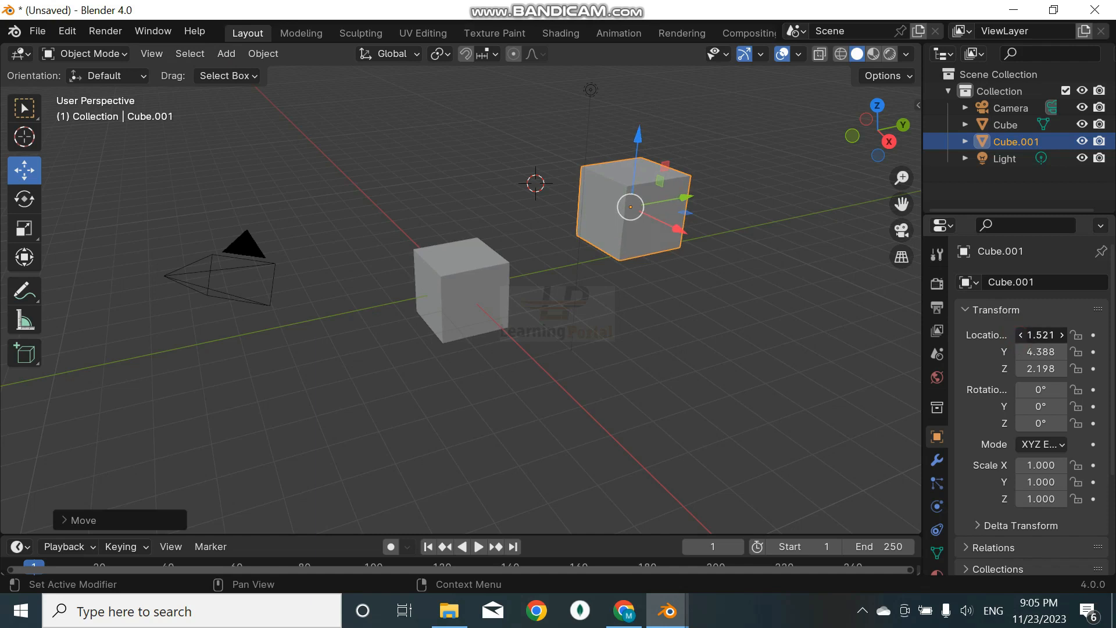
pyautogui.click(1019, 335)
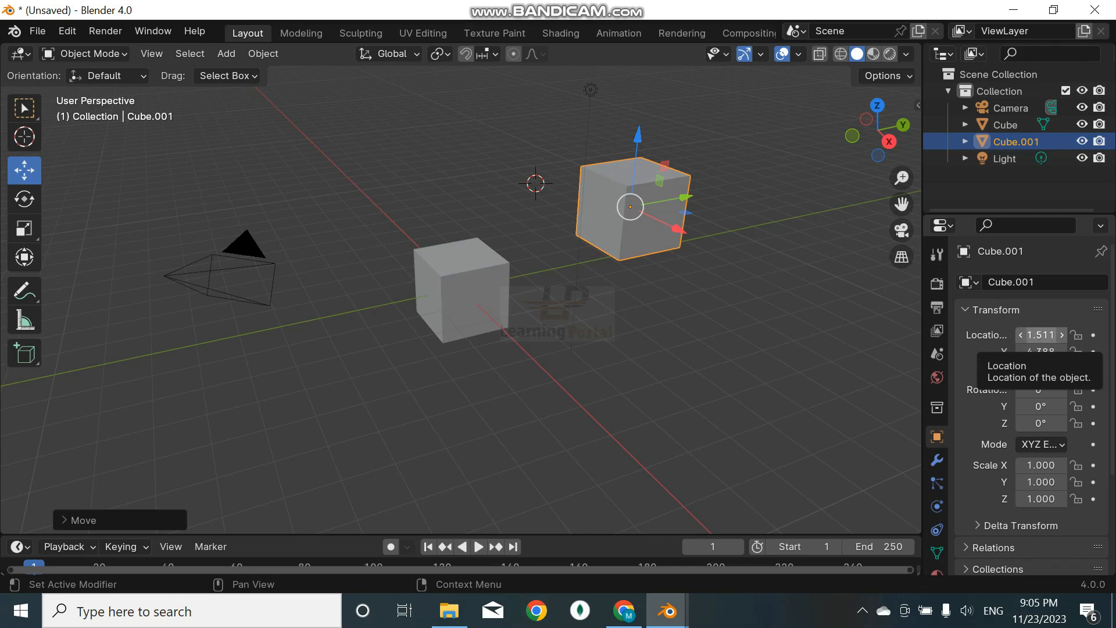
pyautogui.moveTo(1040, 335); pyautogui.dragTo(878, 335)
pyautogui.moveTo(1044, 354); pyautogui.dragTo(850, 354)
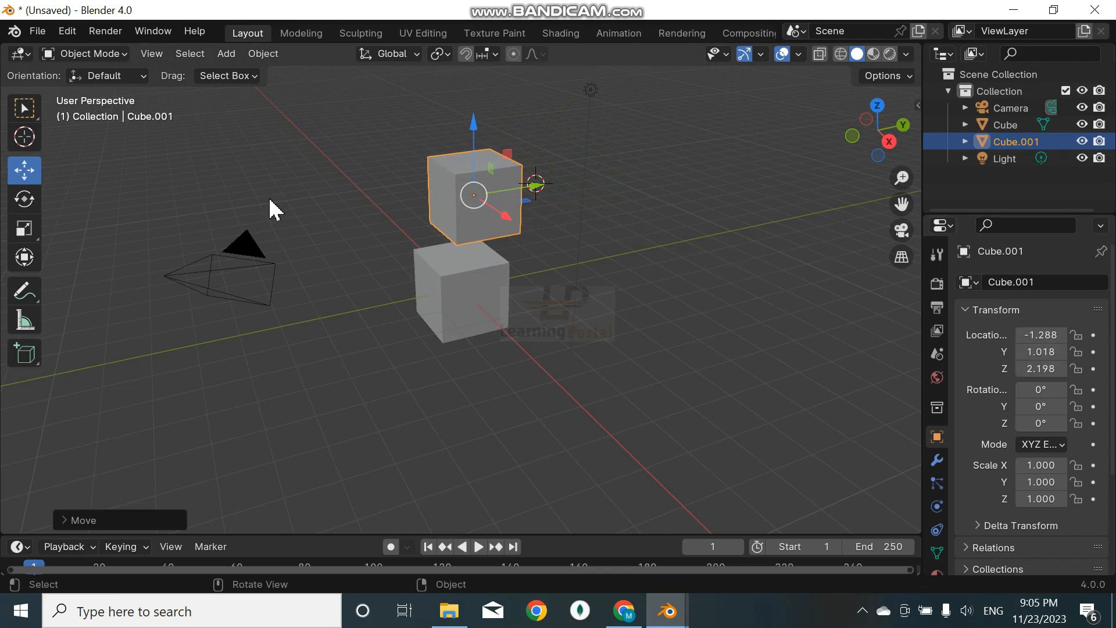
# Rotate the upper cube about X, about Y and freely, to about X -129.2°, Y 5.042°, Z -126.2°
pyautogui.click(24, 200)
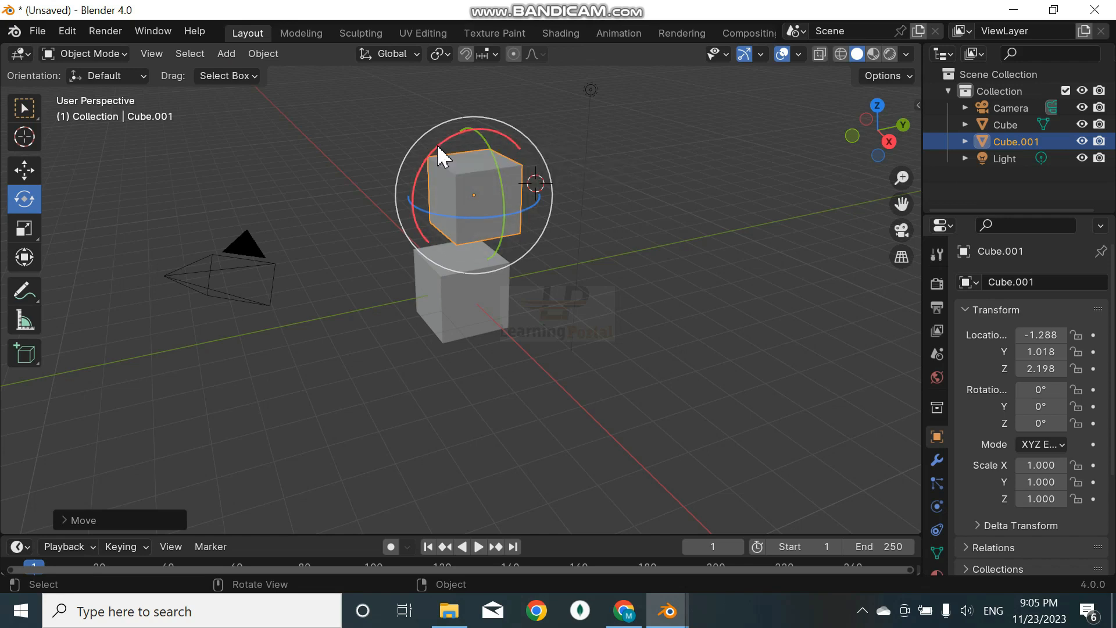
pyautogui.moveTo(442, 154); pyautogui.dragTo(530, 176)
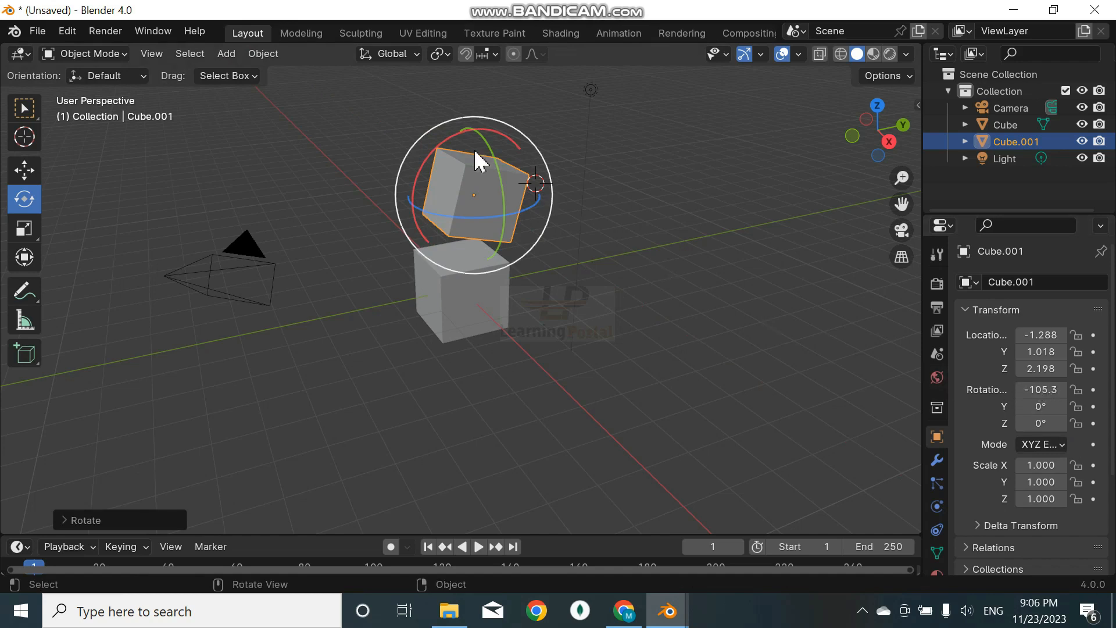
pyautogui.moveTo(458, 140); pyautogui.dragTo(433, 158)
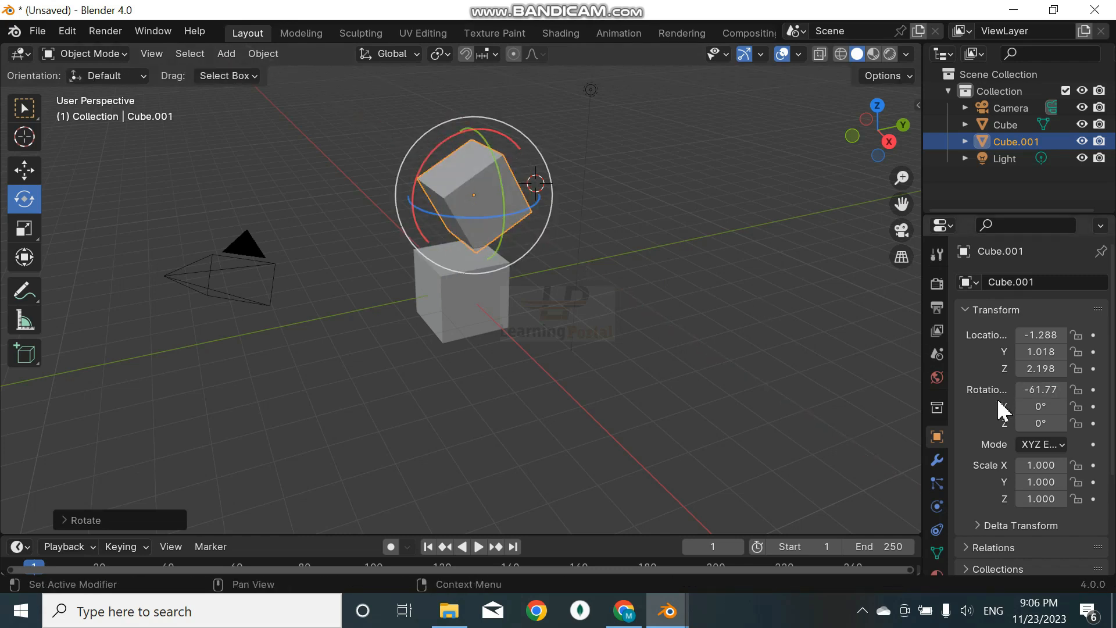
pyautogui.click(1037, 389)
pyautogui.moveTo(1038, 390); pyautogui.dragTo(1006, 389)
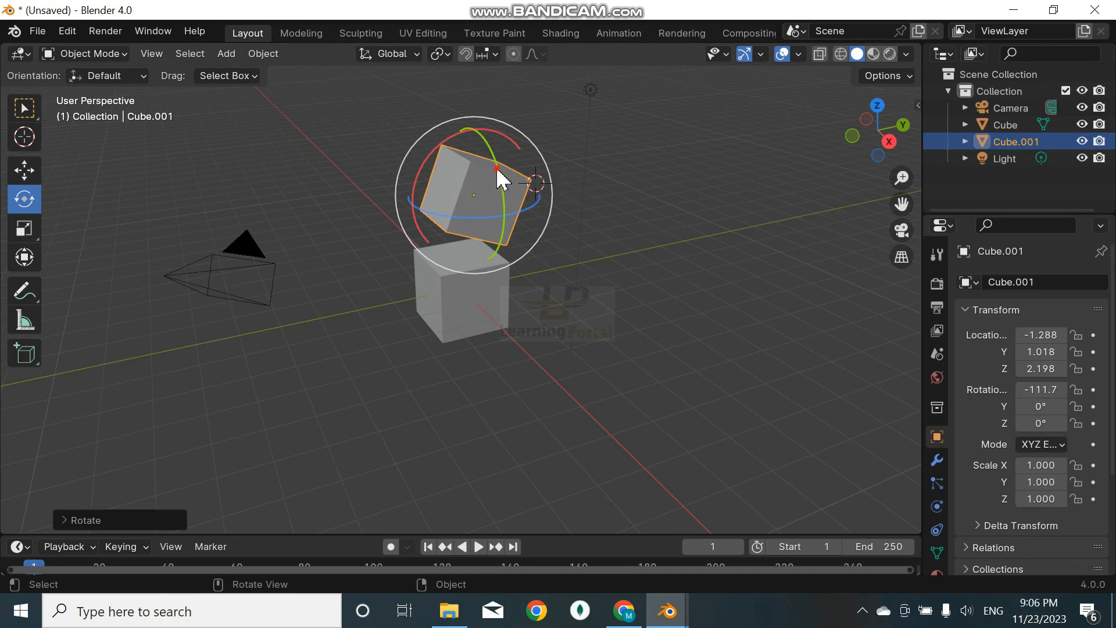
pyautogui.moveTo(497, 170); pyautogui.dragTo(488, 222)
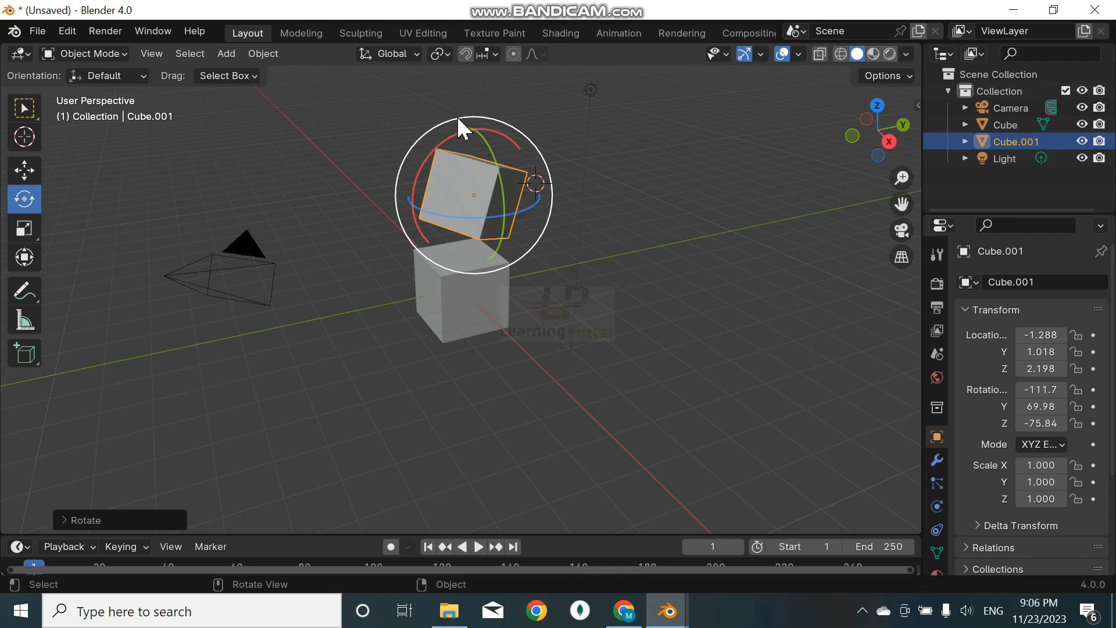
pyautogui.moveTo(481, 121); pyautogui.dragTo(530, 188)
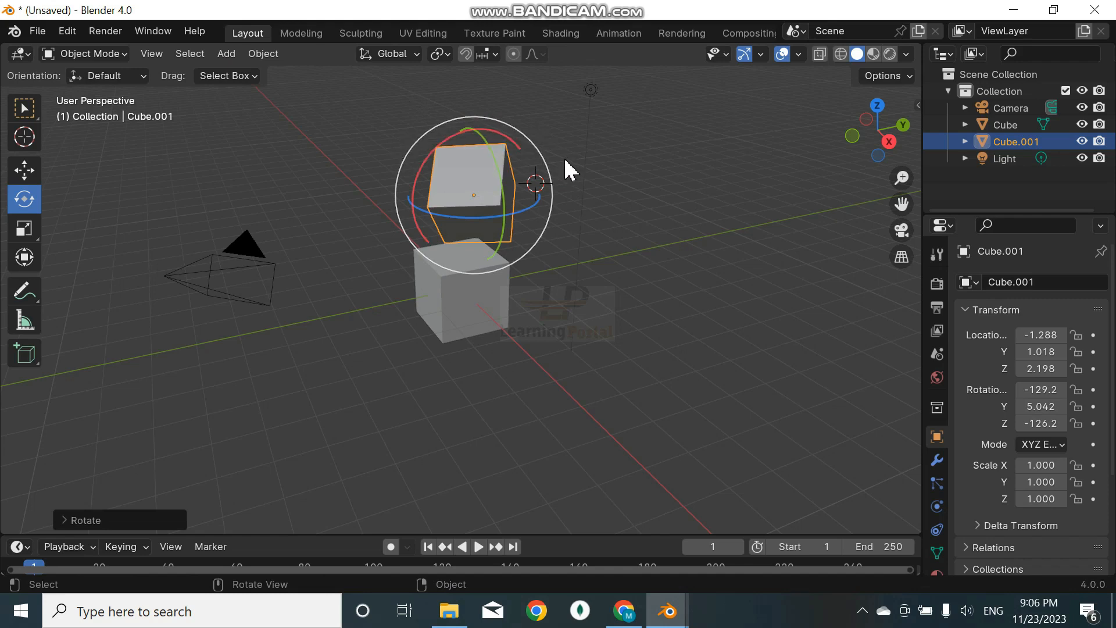
# Rotate the upper cube again, switching the constraint from global Z to X to Y, to about X 1147°, Y 163.5°, Z 416.9°
pyautogui.press('r')
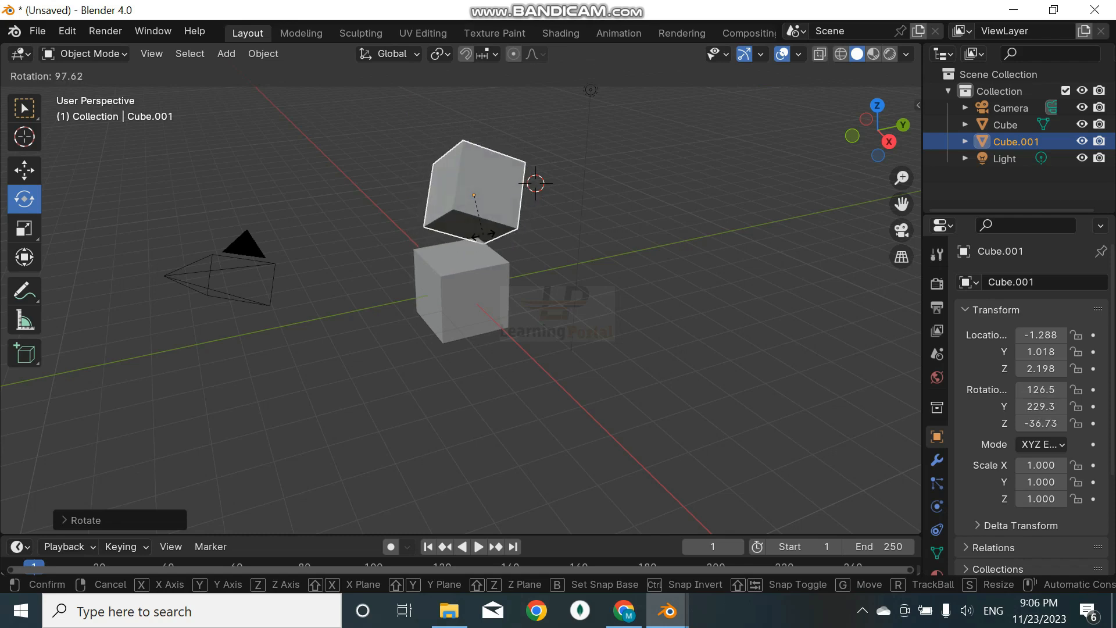
pyautogui.press('z')
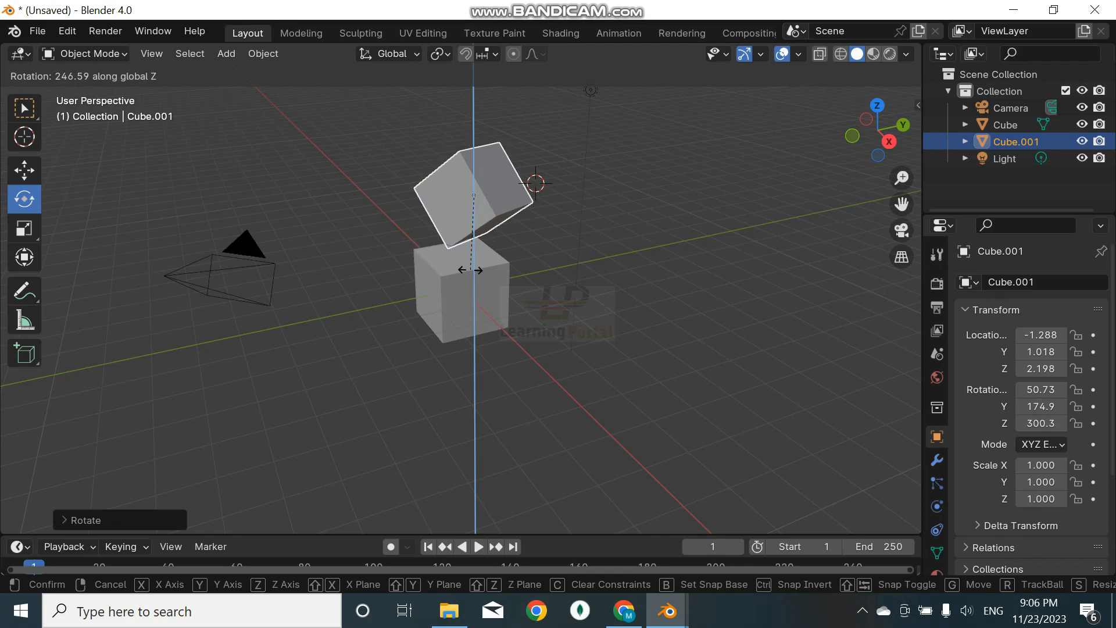
pyautogui.press('x')
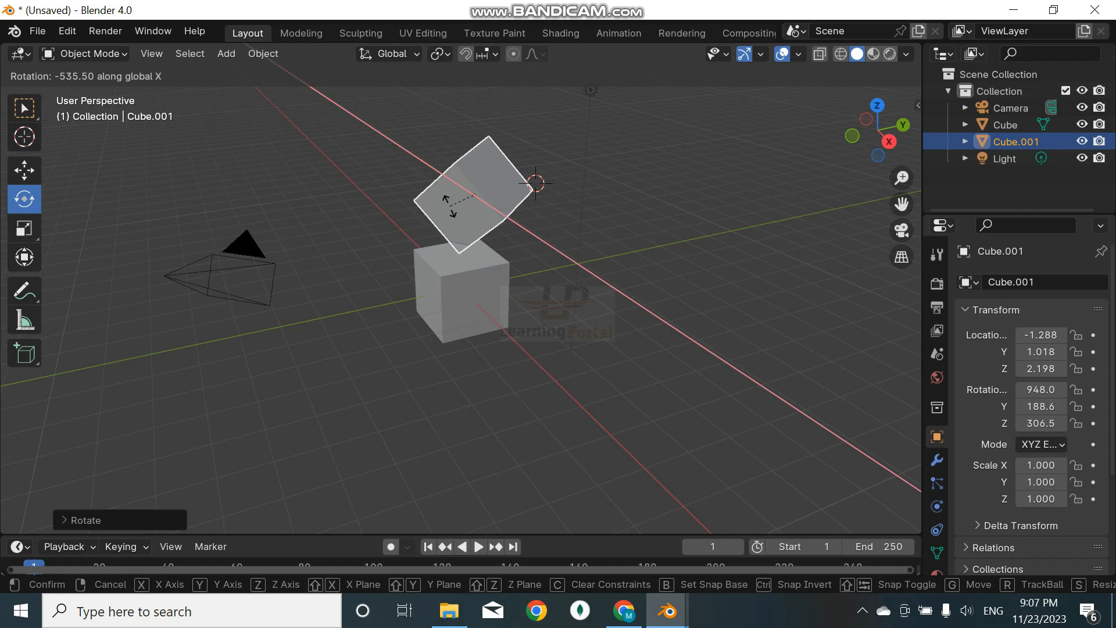
pyautogui.press('y')
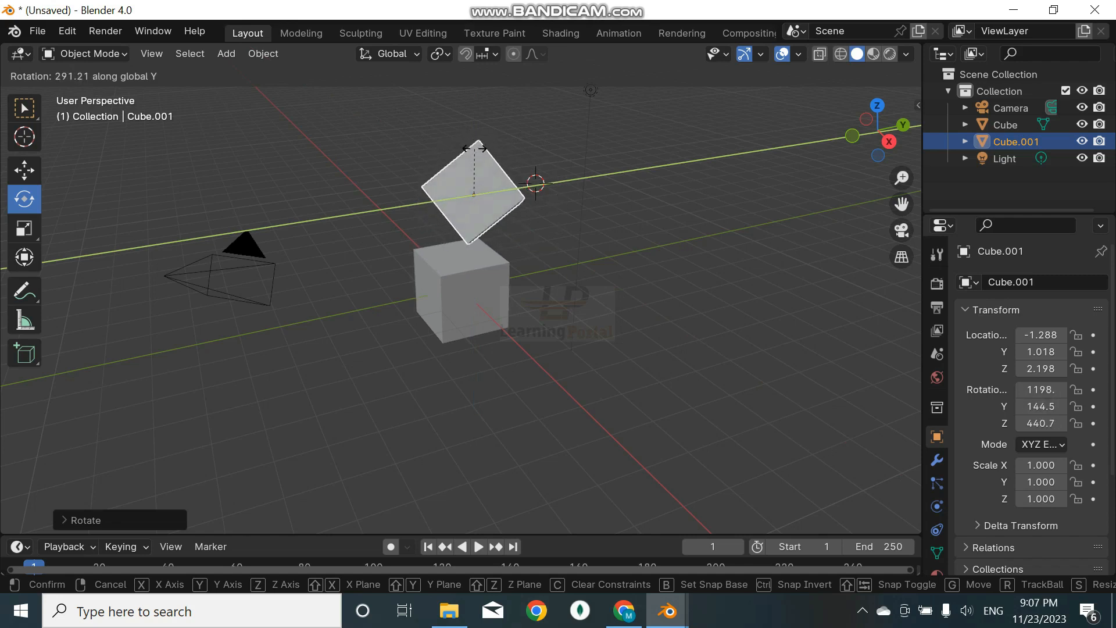
pyautogui.click(481, 199)
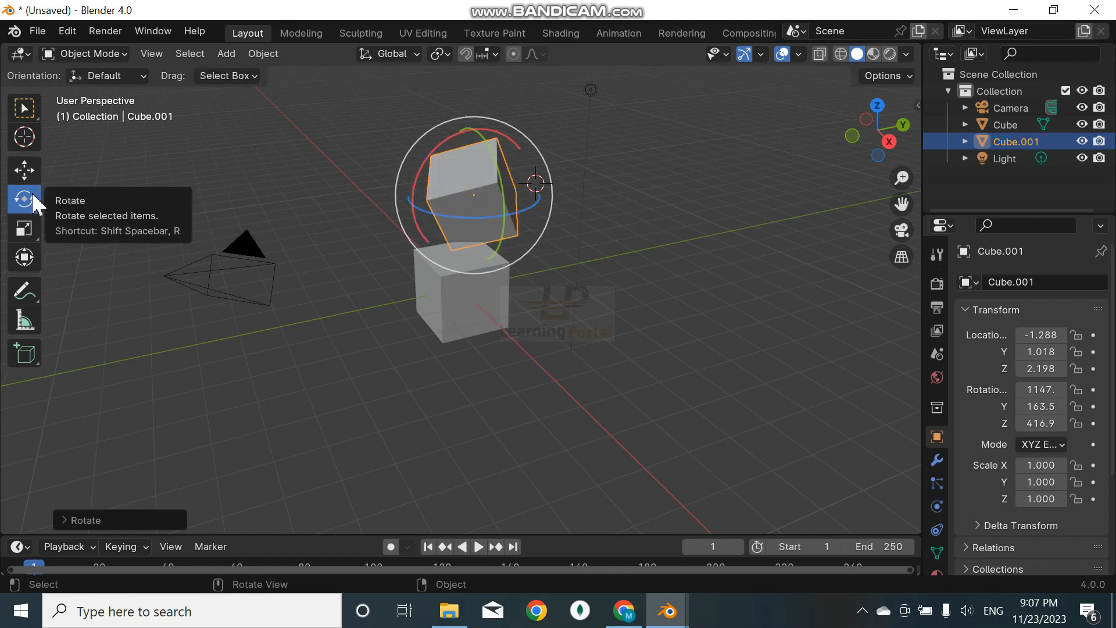
# Scale the second cube along an axis and uniformly, ending at about X -1.512, Y -0.557, Z -1.054
pyautogui.click(28, 233)
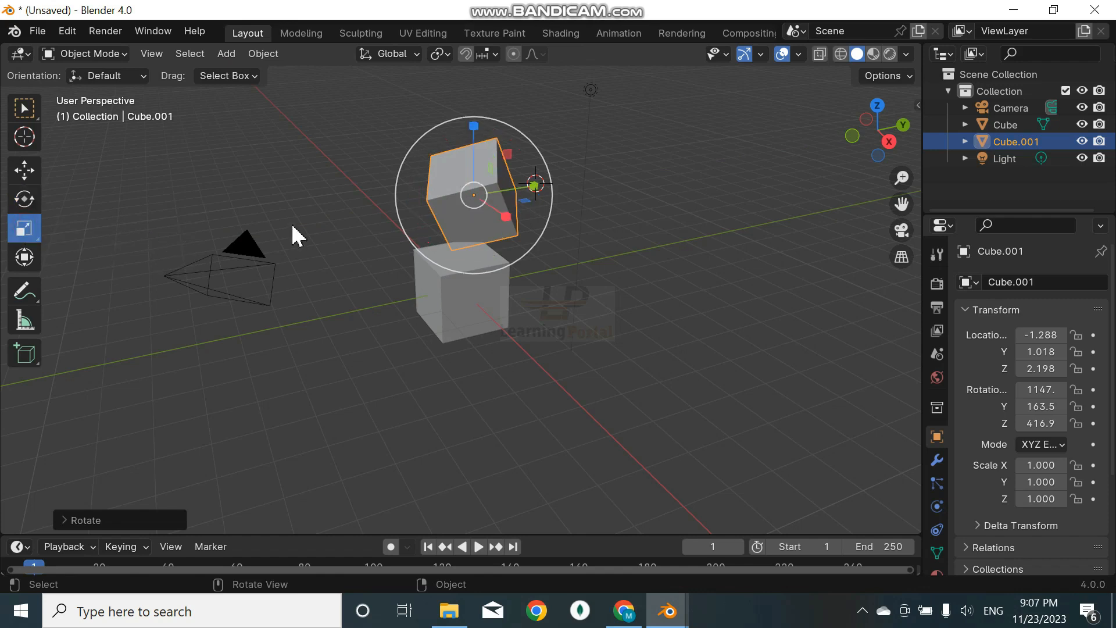
pyautogui.moveTo(480, 202); pyautogui.dragTo(506, 220)
pyautogui.press('x')
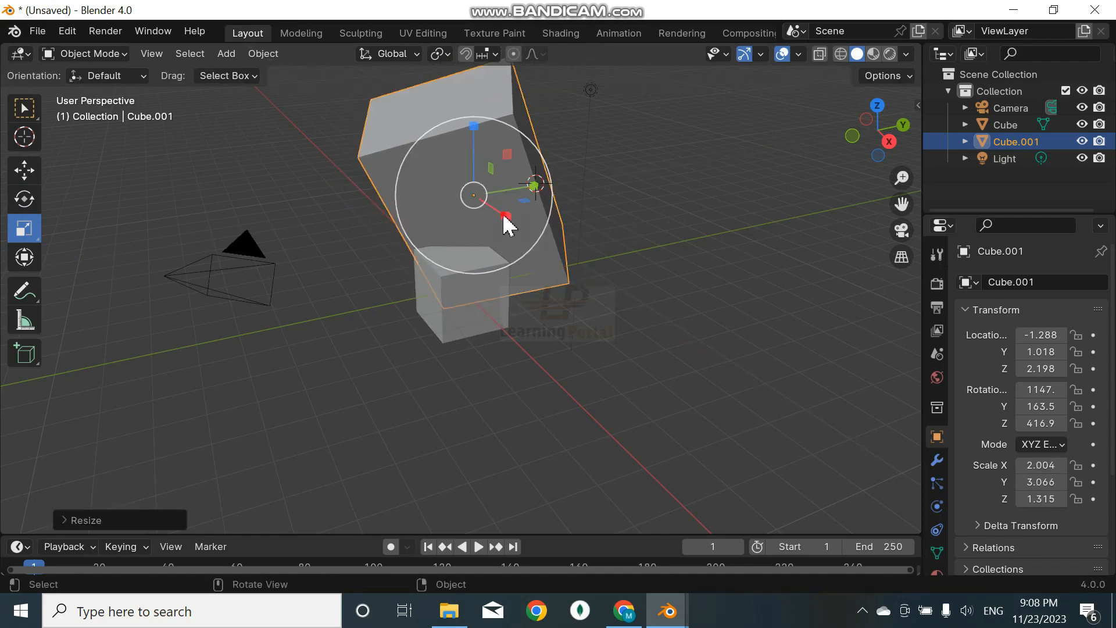
pyautogui.moveTo(506, 221)
pyautogui.mouseDown()
pyautogui.moveTo(482, 193)
pyautogui.moveTo(511, 200)
pyautogui.mouseUp()
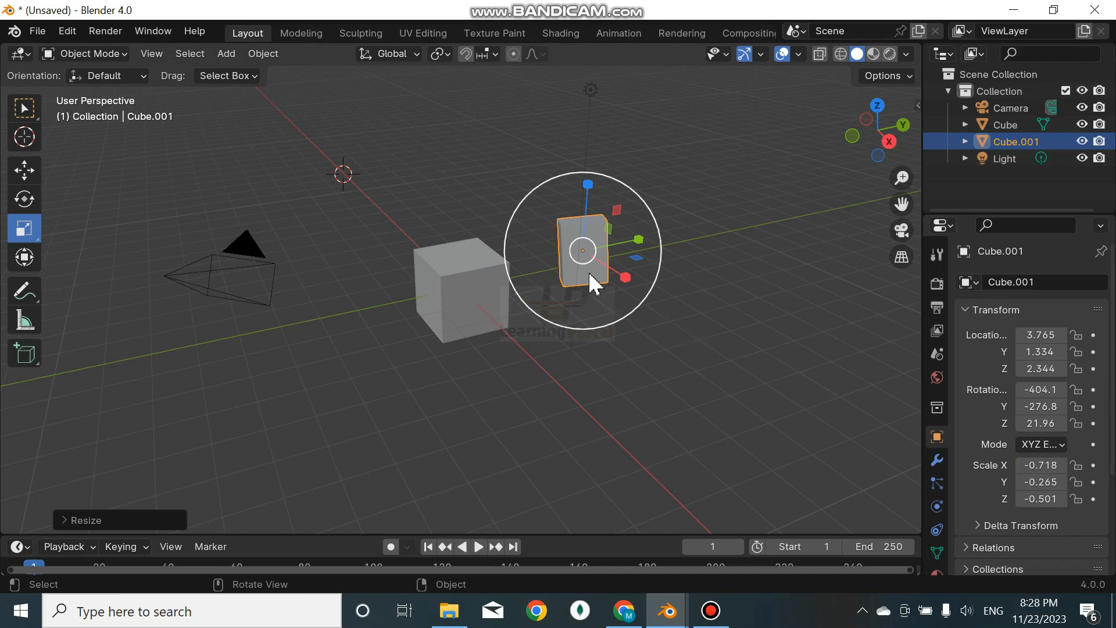
pyautogui.moveTo(590, 278); pyautogui.dragTo(635, 268)
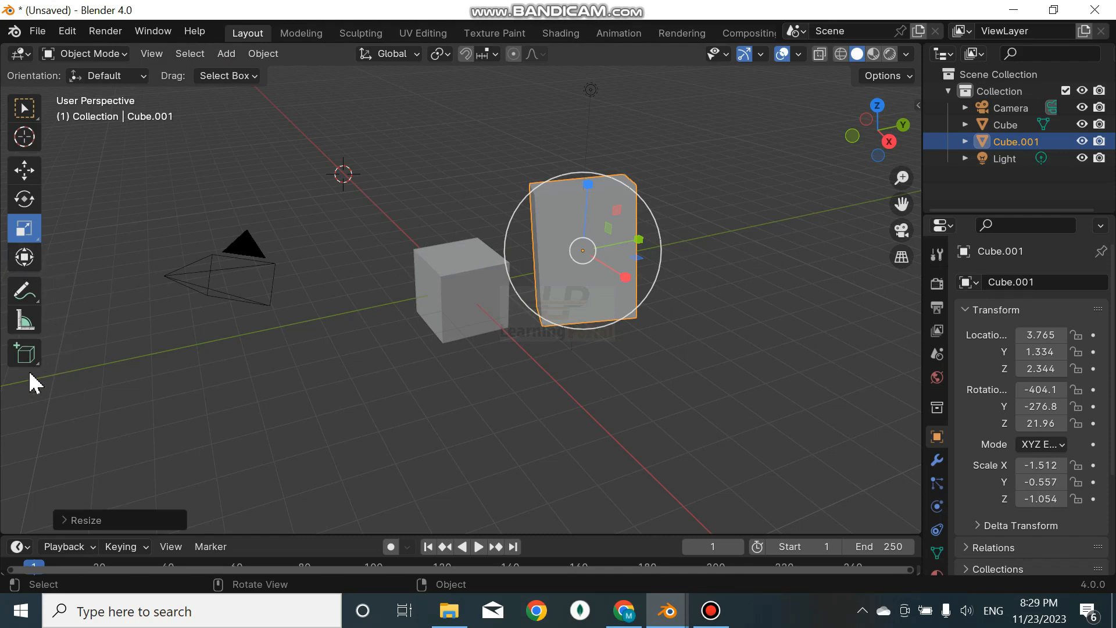
# Switch the second cube to Edit Mode and widen the tool shelf to two columns
pyautogui.click(119, 54)
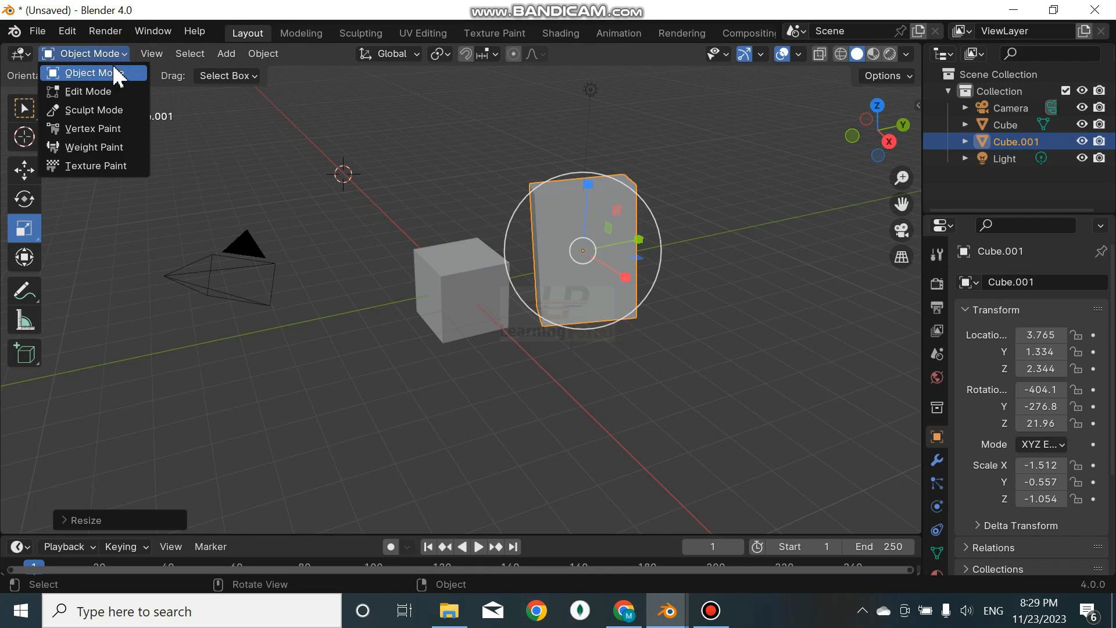
pyautogui.click(96, 93)
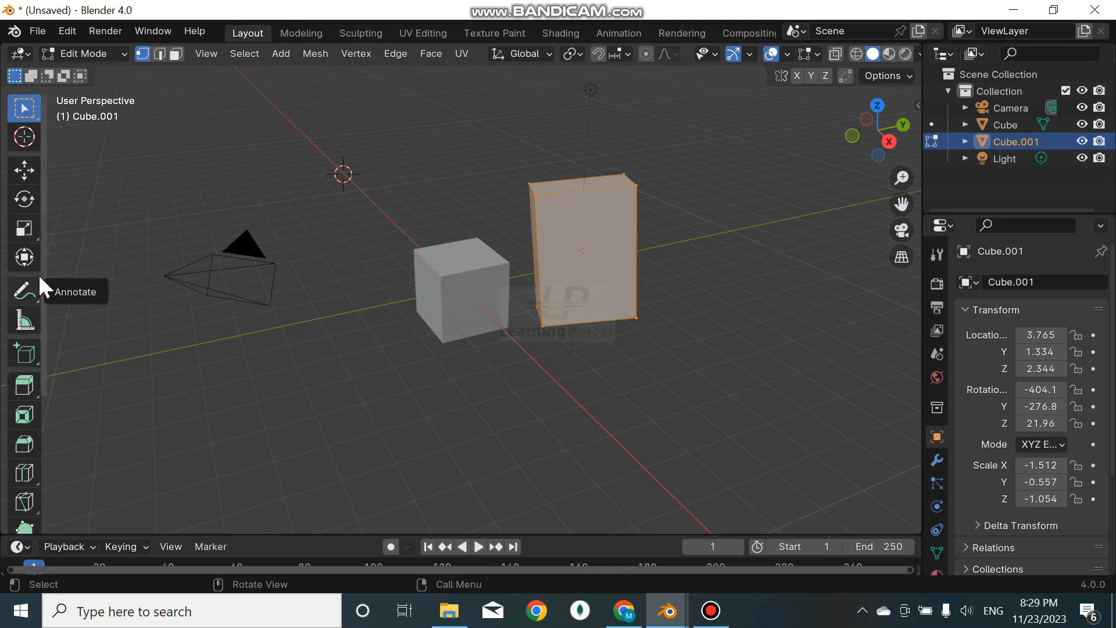
pyautogui.moveTo(56, 278); pyautogui.dragTo(75, 277)
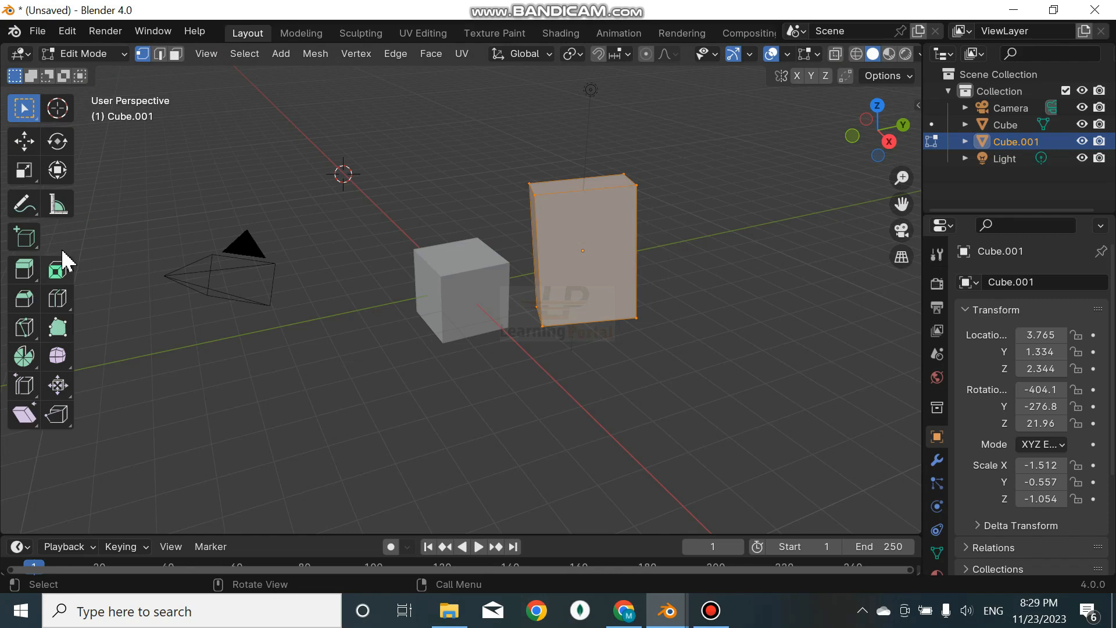